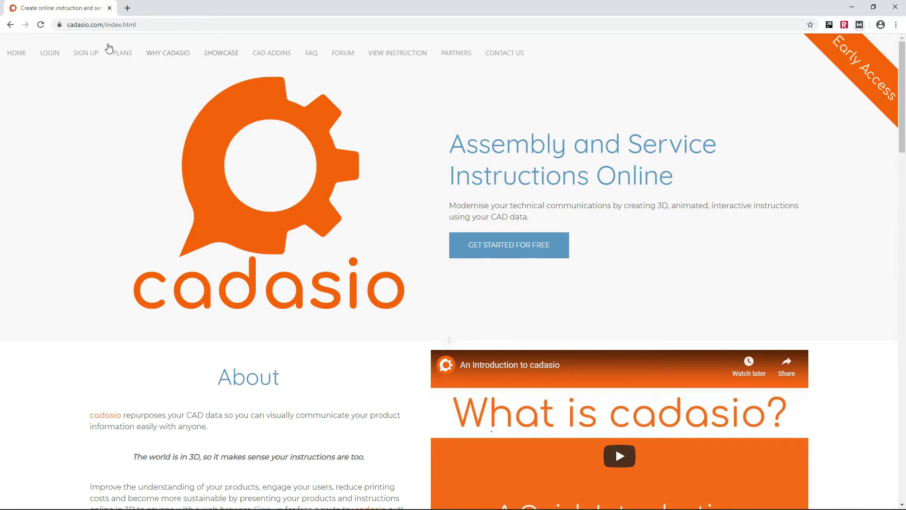
Open Cadasio's Create Account sign-up form from the top navigation
click(85, 54)
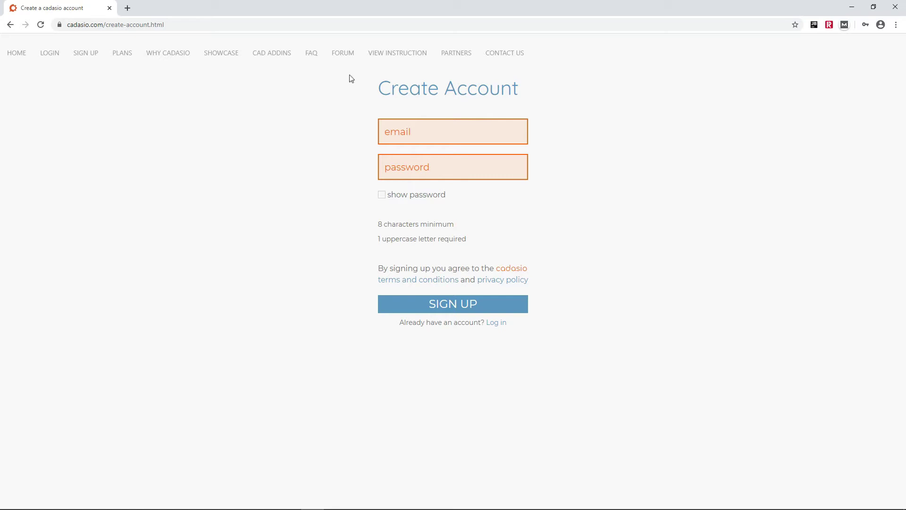
Download cadasio-fusion-addin-windows.exe from Cadasio's Fusion 360 add-in page
click(273, 55)
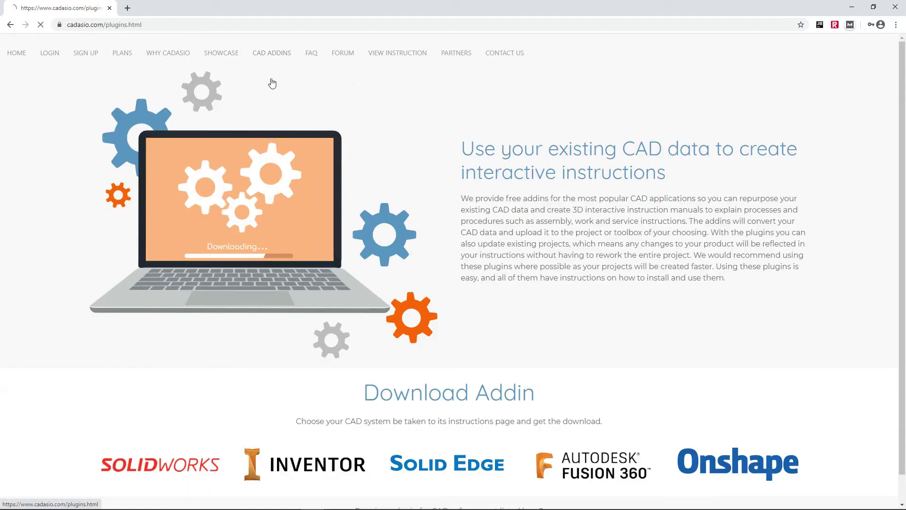
click(595, 466)
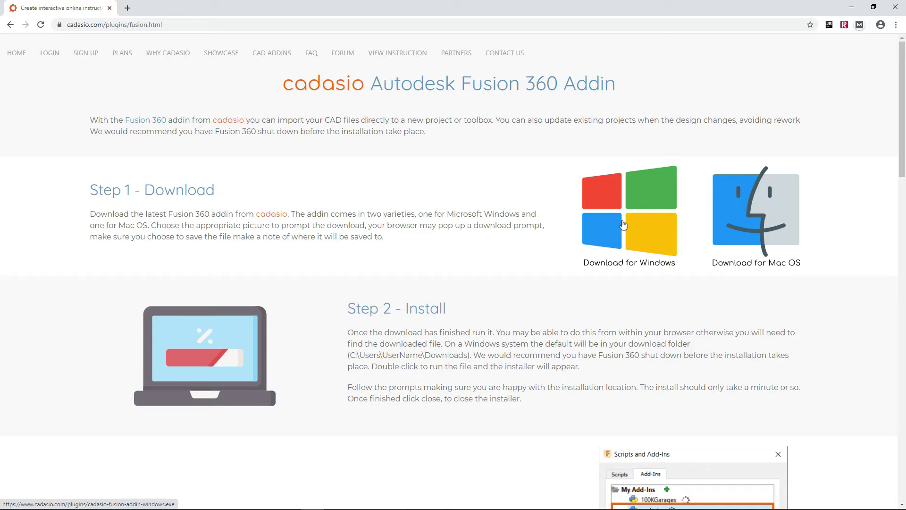
click(619, 211)
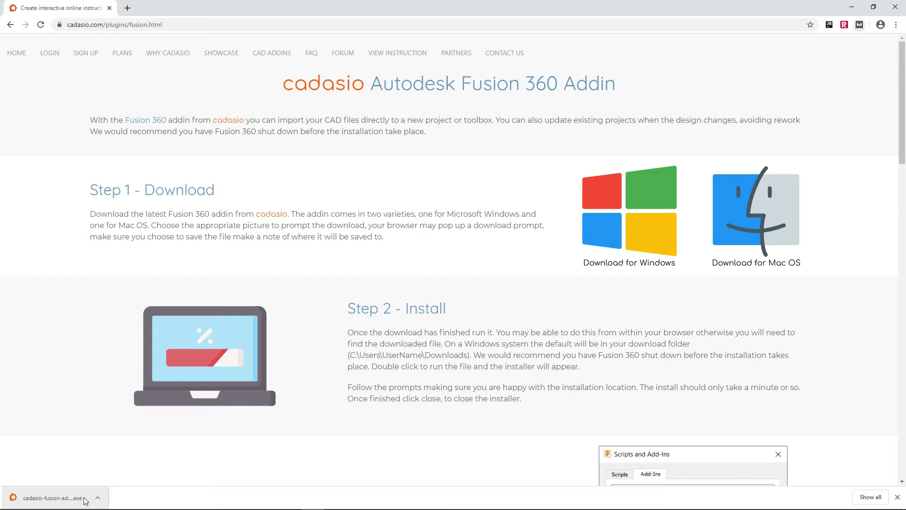
Launch the downloaded add-in installer, allowing it past Windows SmartScreen
click(59, 502)
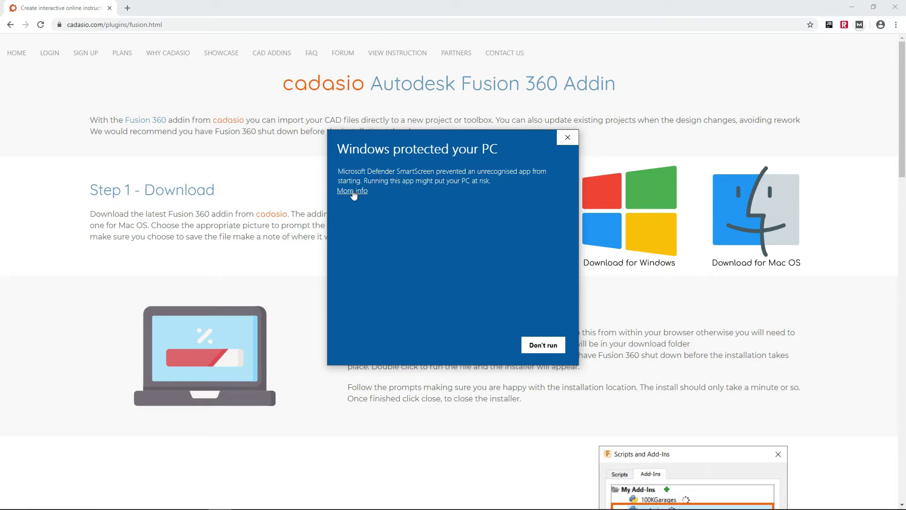
click(353, 191)
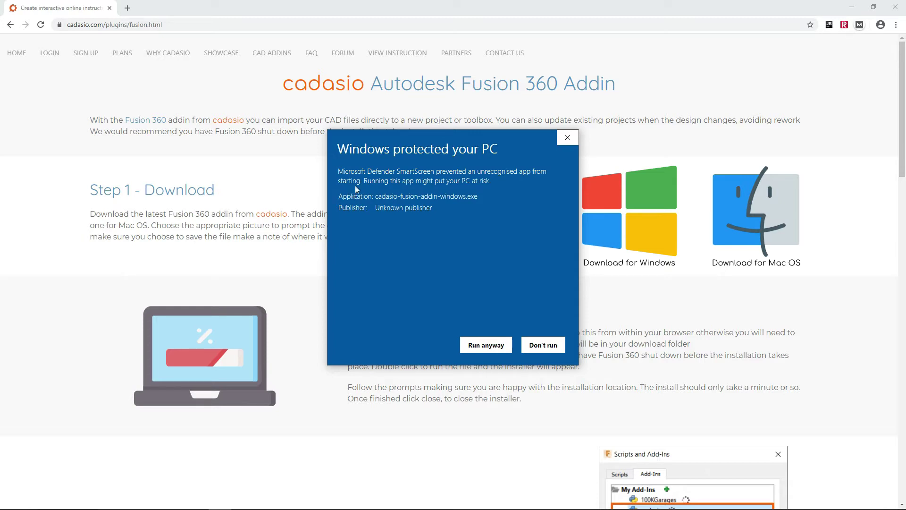
click(486, 350)
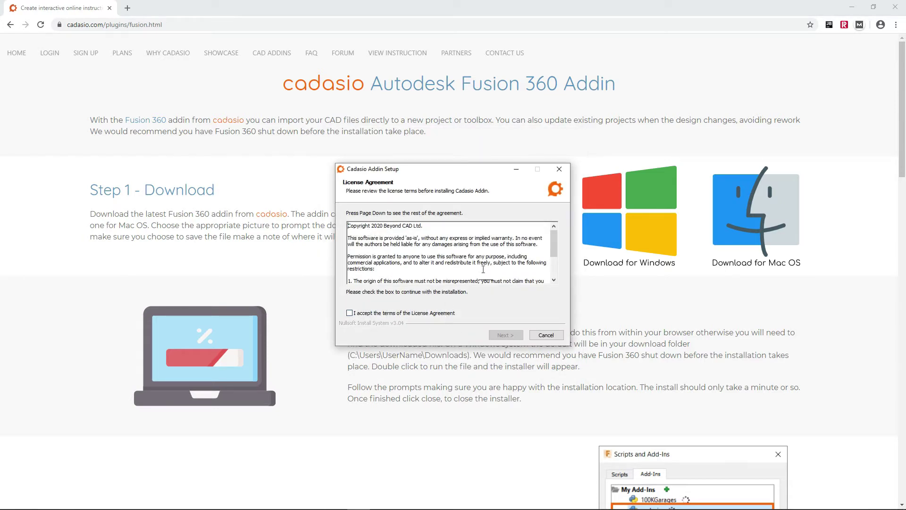
Accept the licence, install the Cadasio add-in and close the finished setup
scroll(476, 256, down, 2)
scroll(476, 256, down, 1)
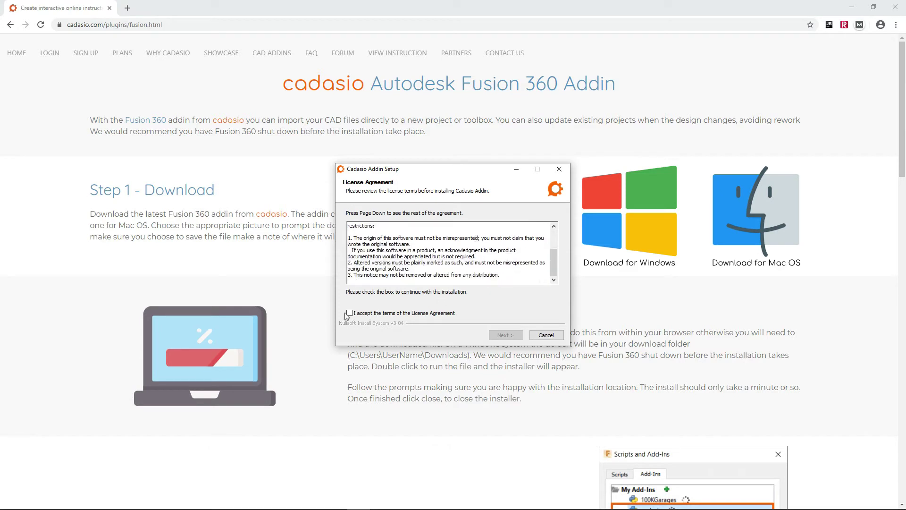
click(360, 315)
click(505, 335)
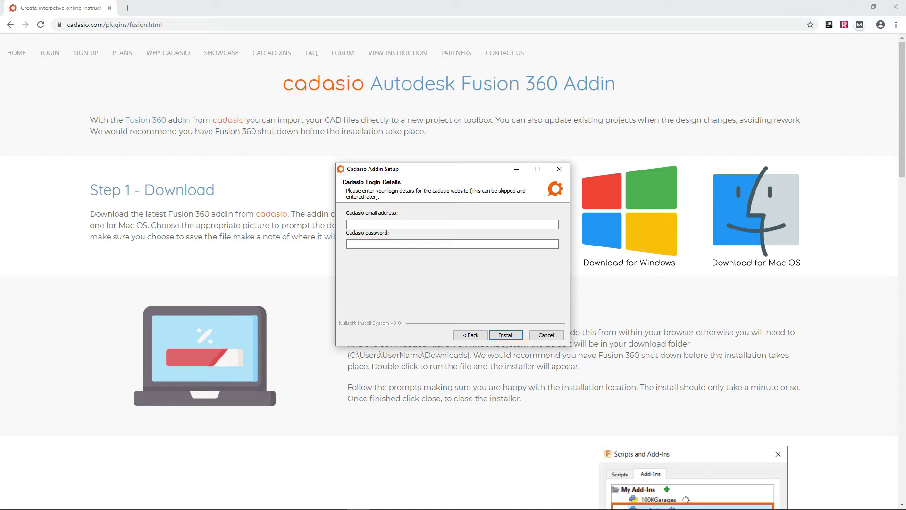
click(352, 225)
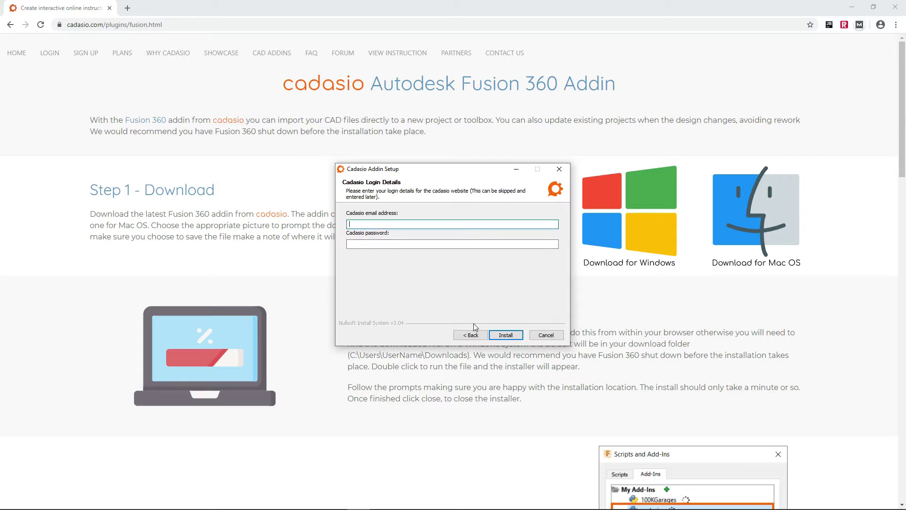
click(514, 336)
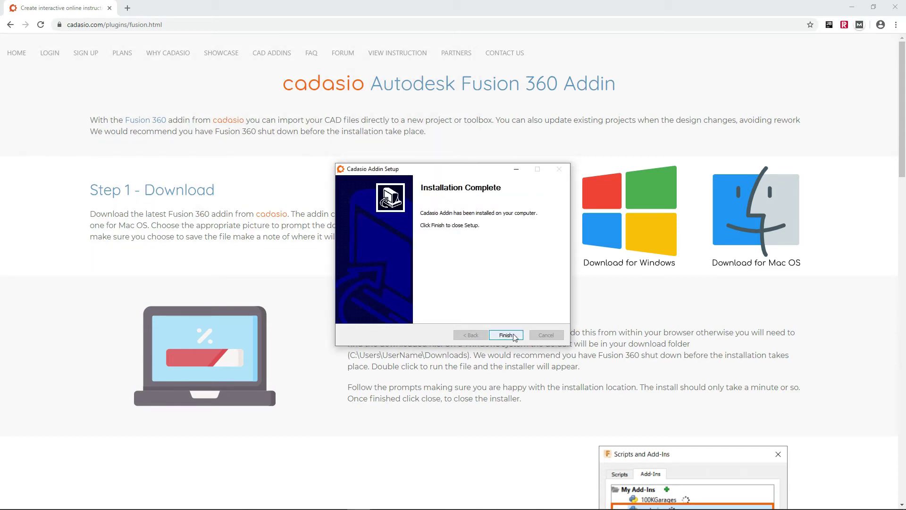
click(505, 335)
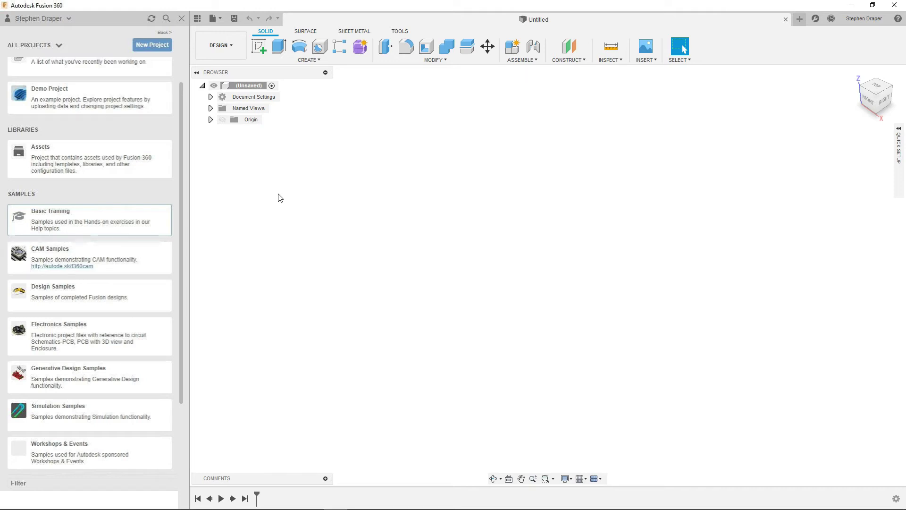
Run the cadasio add-in from Scripts and Add-Ins with Run on Startup enabled
click(400, 31)
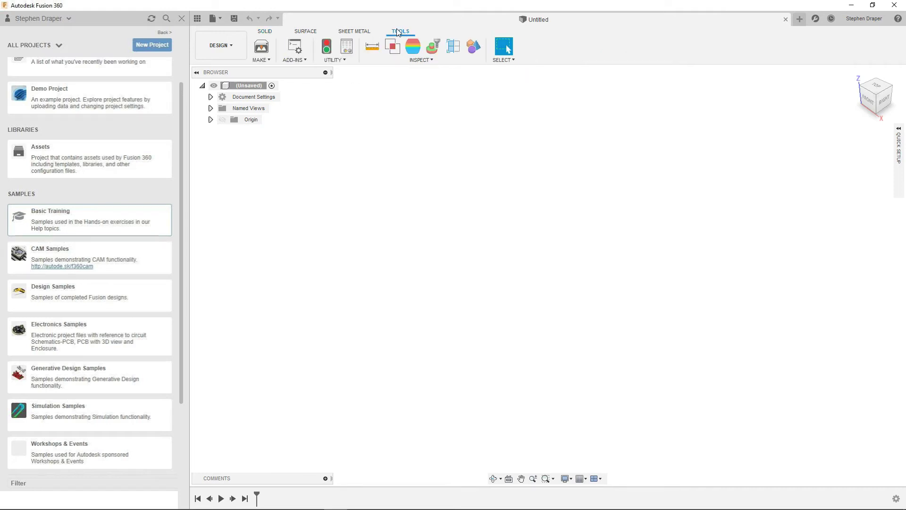
click(305, 60)
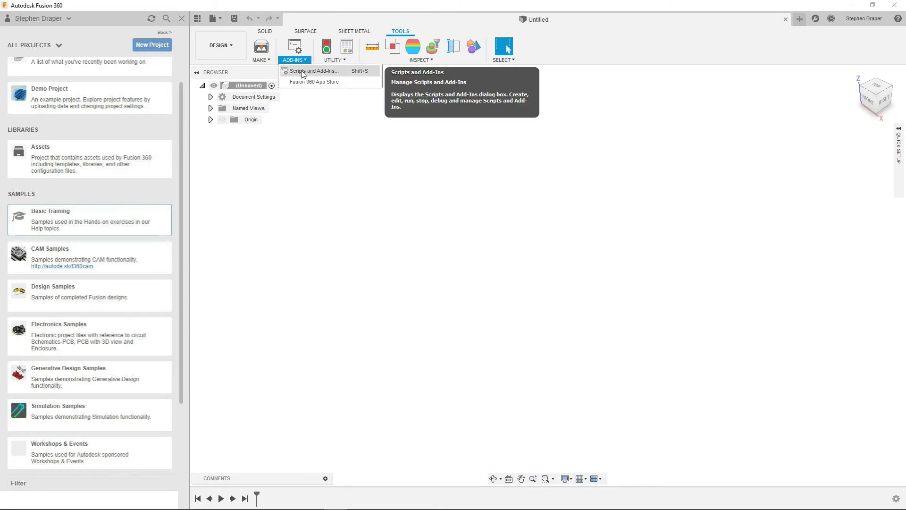
click(303, 72)
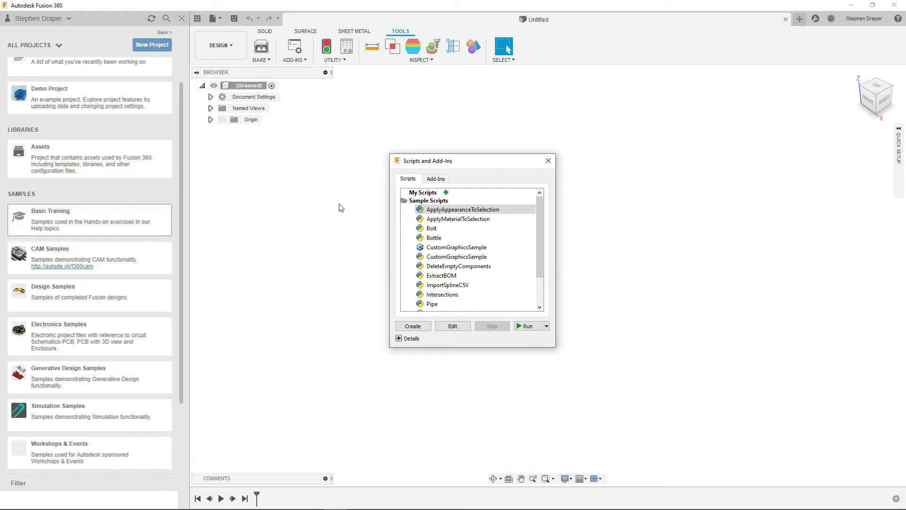
click(438, 181)
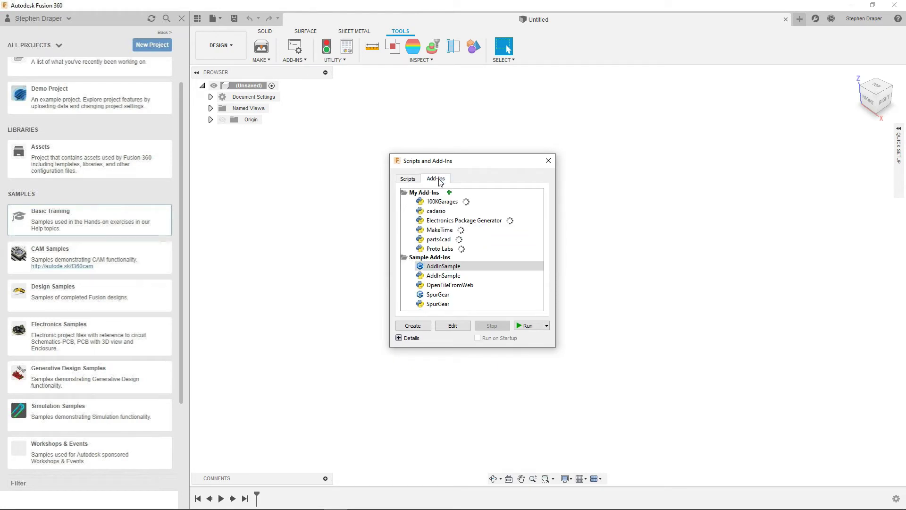
click(439, 211)
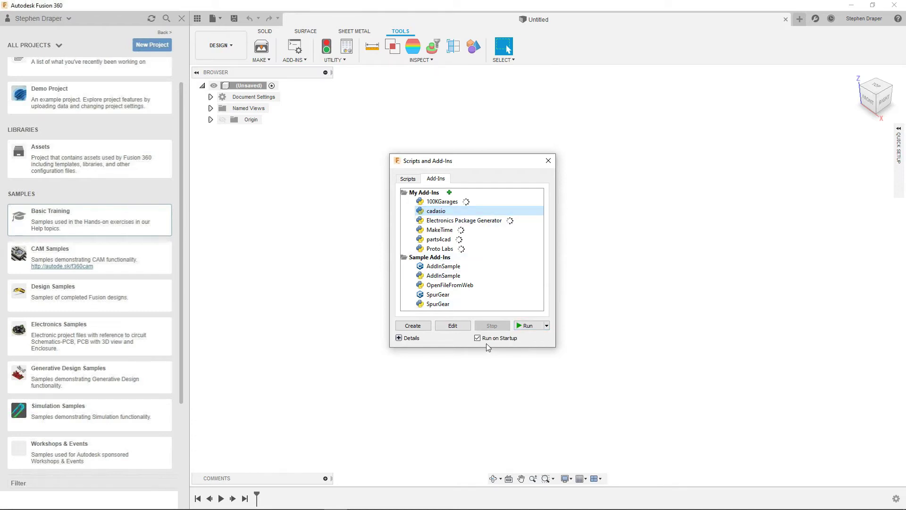
click(533, 327)
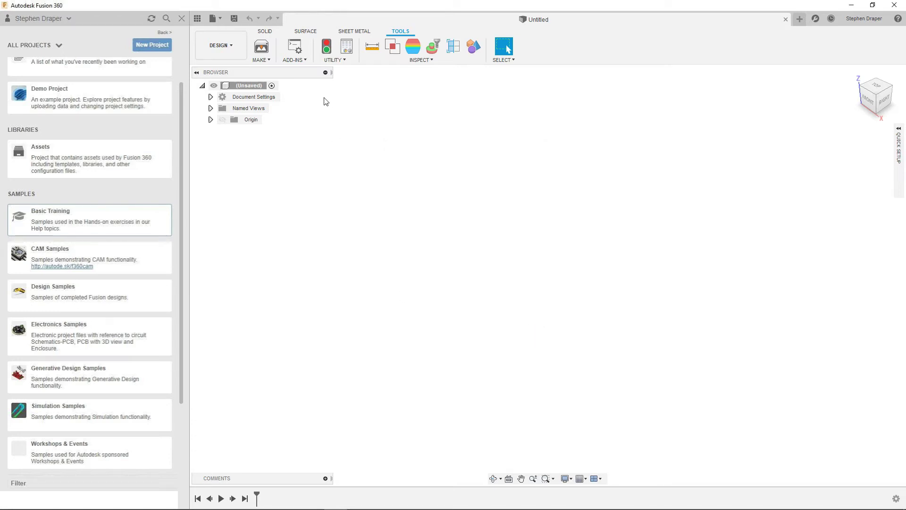
Confirm Cadasio appears under Add-Ins, then open 2 Ton Jack from Basic Training > 06 - Assemblies
click(307, 60)
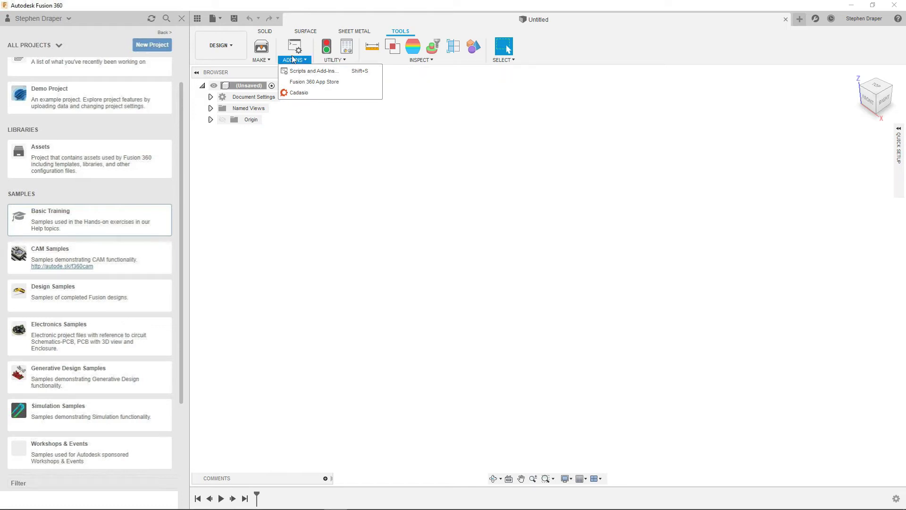
click(265, 31)
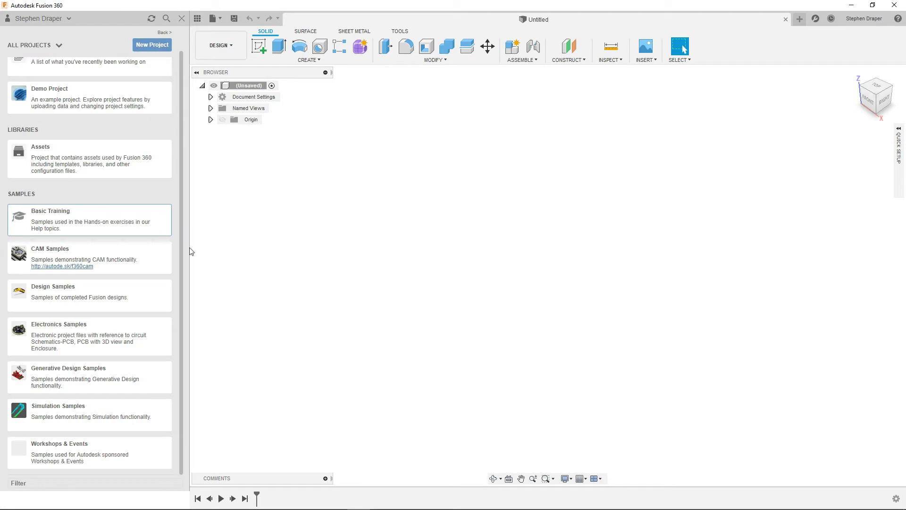
click(104, 220)
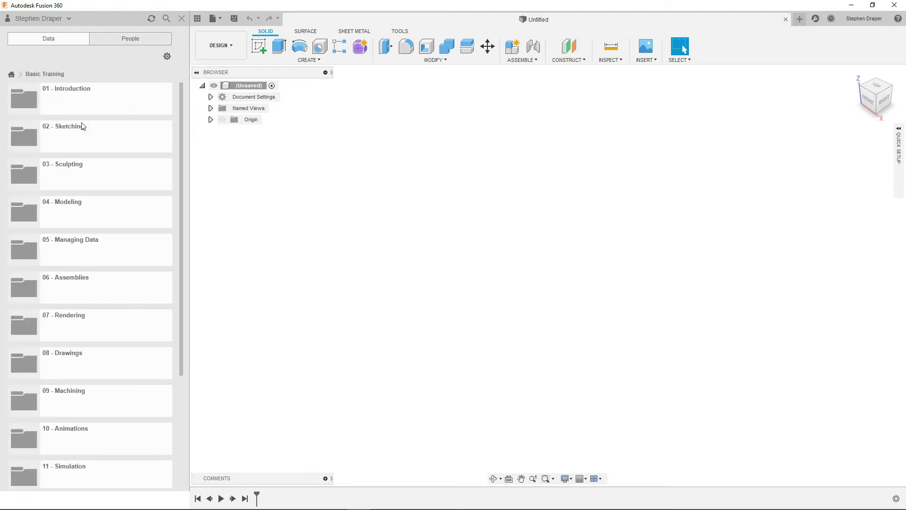
click(80, 285)
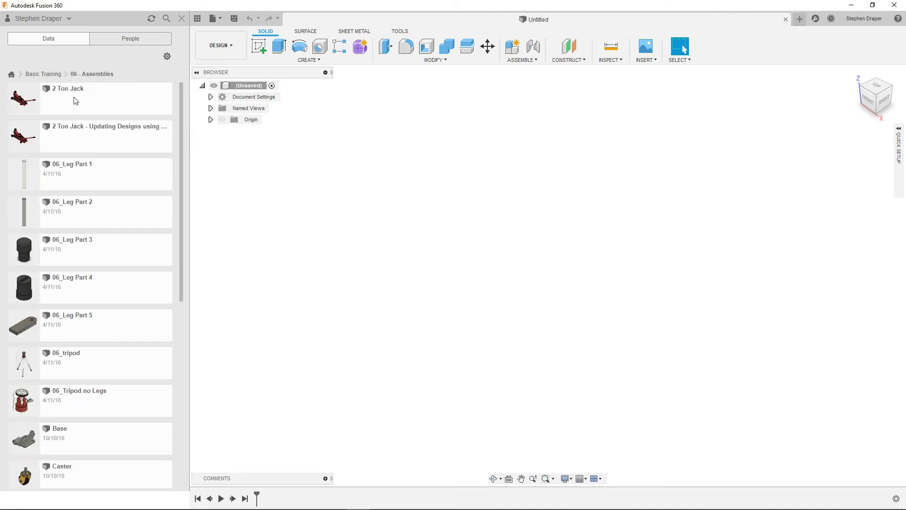
double_click(90, 102)
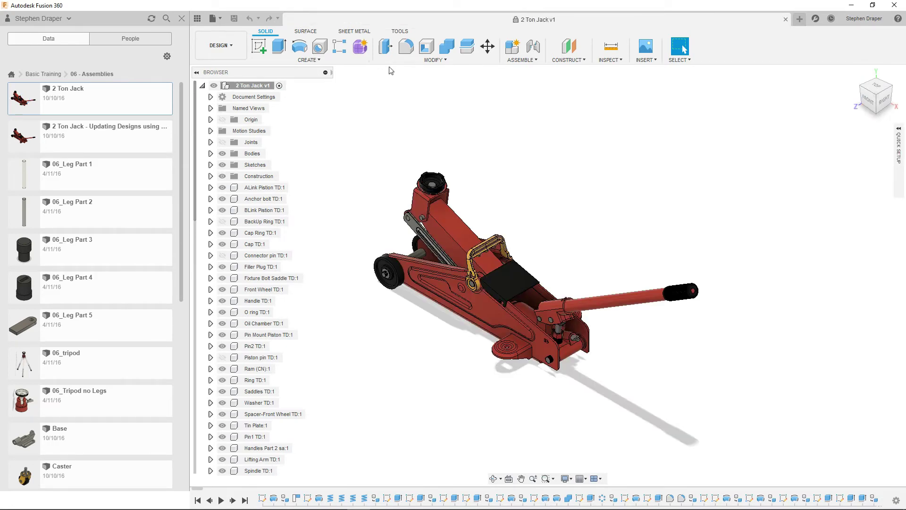
Upload the 2 Ton Jack assembly to a new Cadasio project named 'Car Jack'
click(399, 31)
click(294, 60)
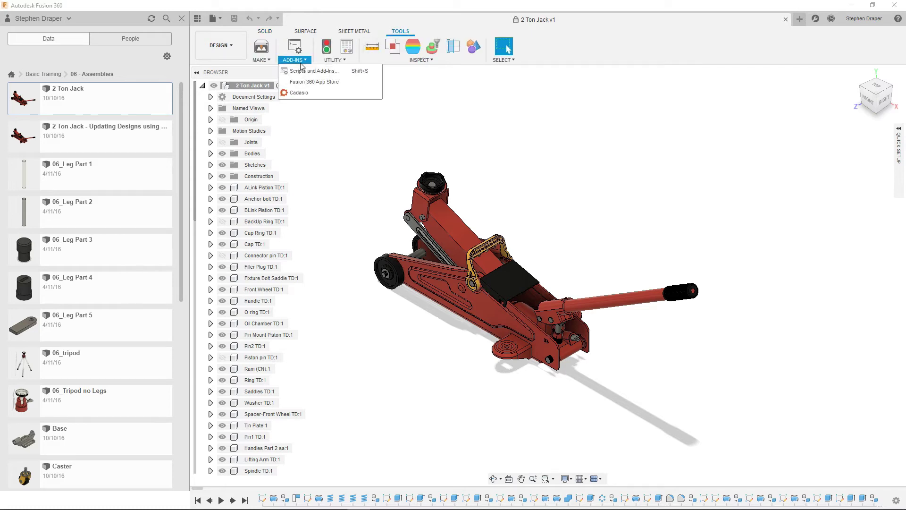
click(304, 93)
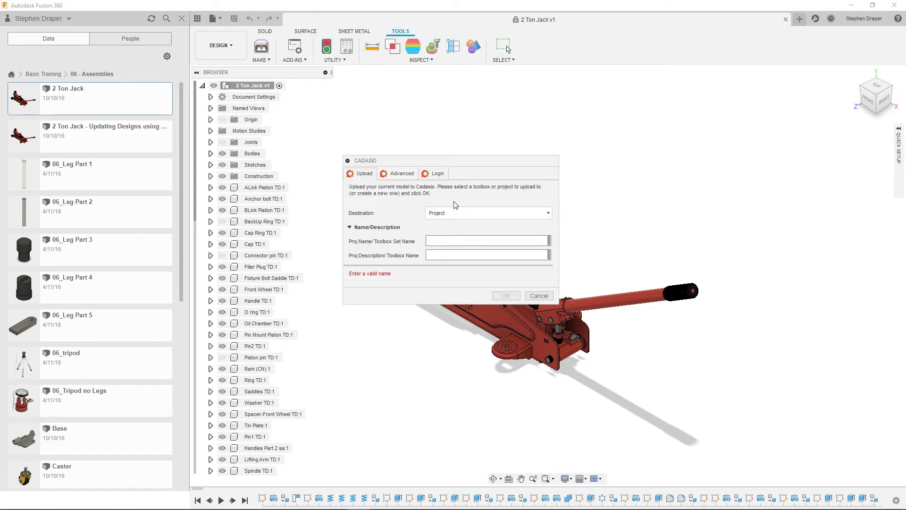
click(443, 241)
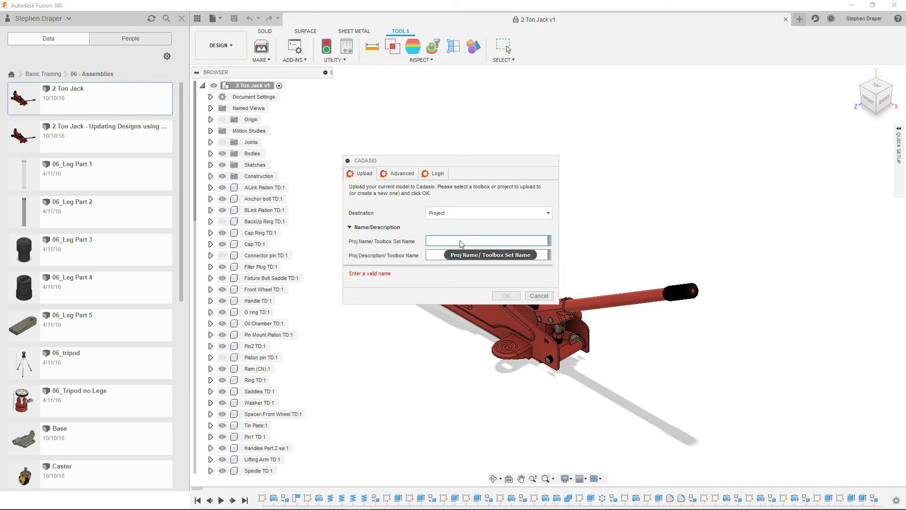
text(Car Jack)
click(508, 298)
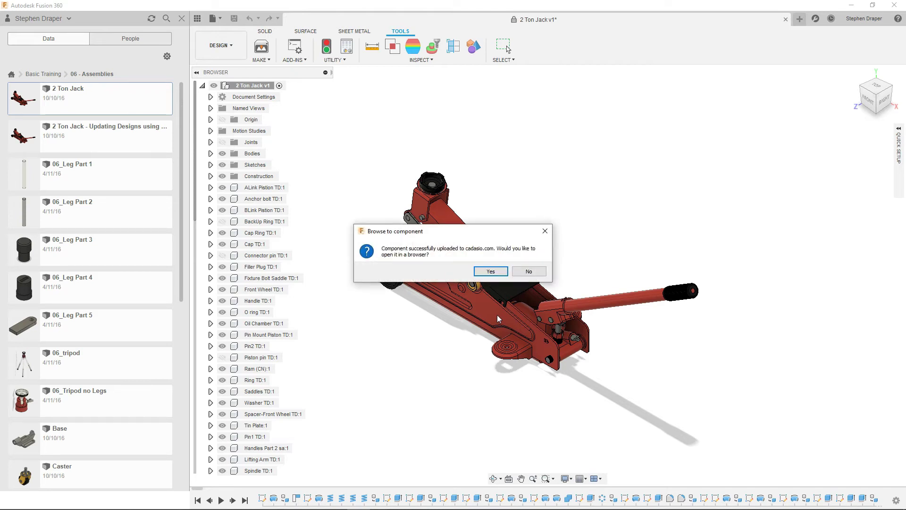
Open the uploaded project in the browser and turn the jack to a side view
click(490, 272)
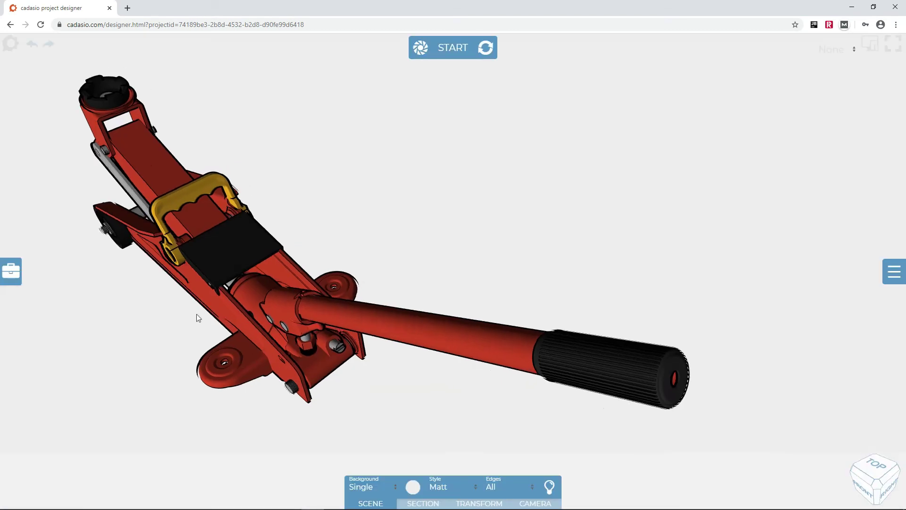
right_drag(238, 359, 449, 298)
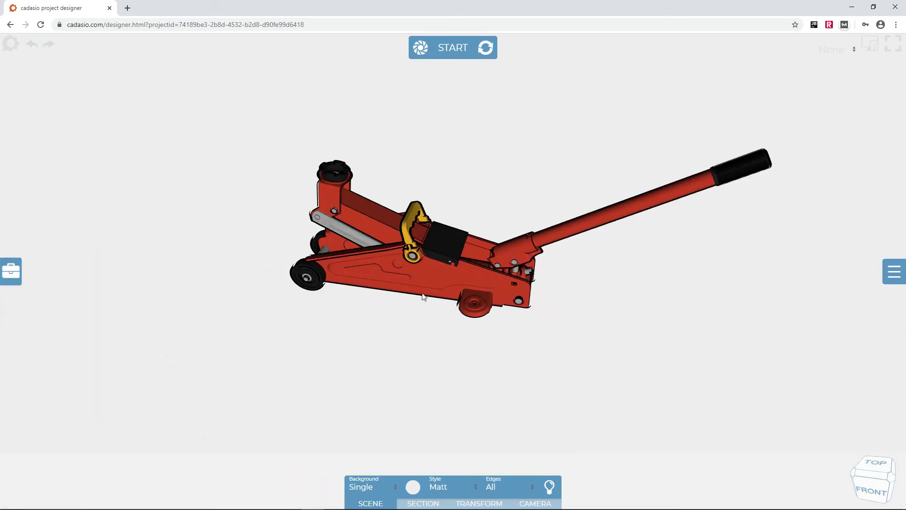
mouse_move(421, 315)
mouse_down()
mouse_move(460, 293)
mouse_move(434, 302)
mouse_up()
right_drag(428, 329, 414, 340)
scroll(413, 336, down, 3)
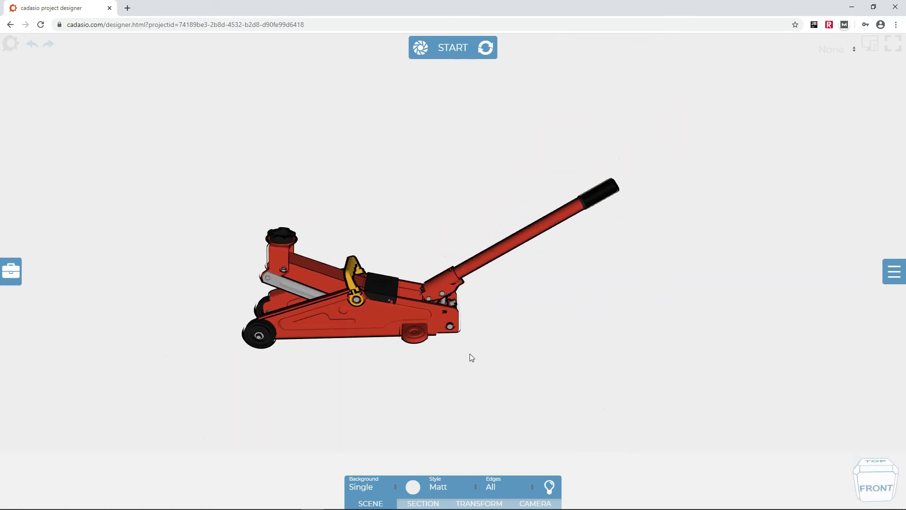
Pull apart the saddle, handle grip, handle, column bracket and round plate into an exploded layout
click(283, 233)
drag(283, 216, 257, 102)
click(505, 246)
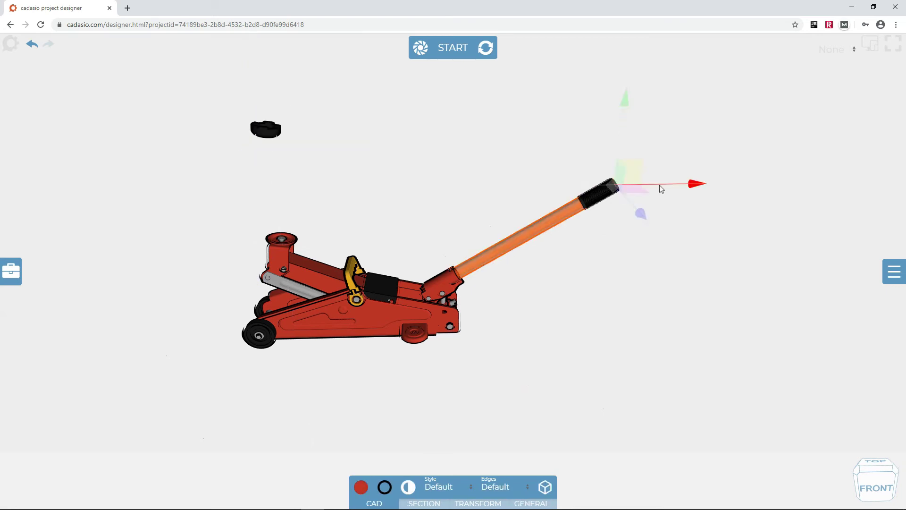
click(597, 199)
drag(659, 193, 793, 182)
click(579, 213)
drag(613, 183, 703, 250)
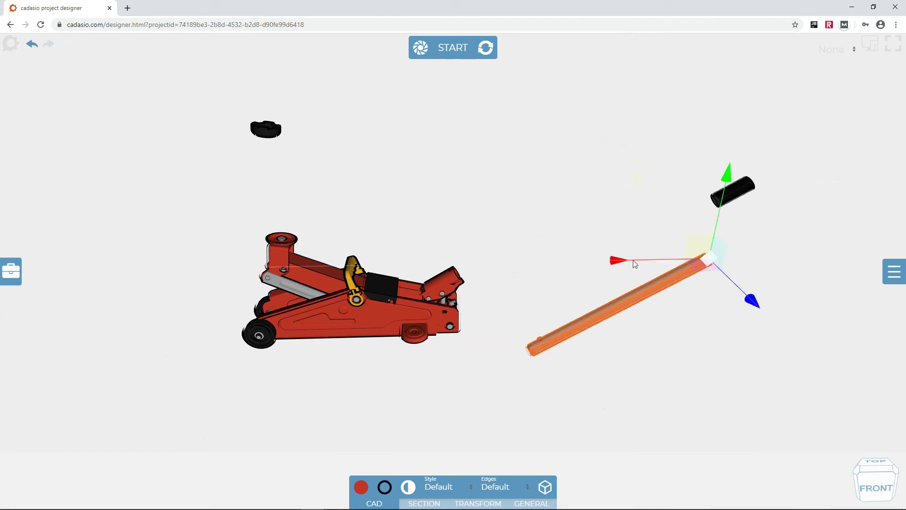
click(289, 263)
drag(361, 242, 225, 244)
click(285, 246)
drag(285, 243, 375, 197)
click(327, 185)
Create Step 1 from the exploded layout via the Create Step dialog
click(418, 49)
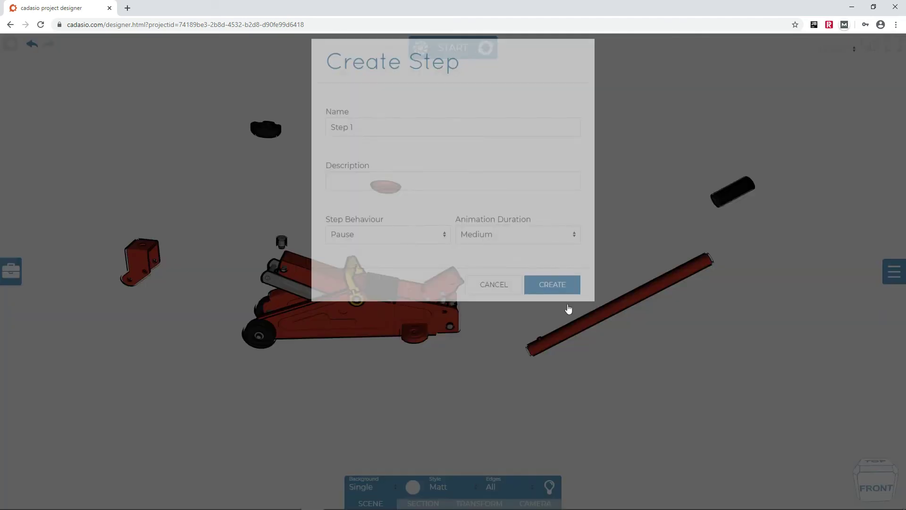
click(559, 305)
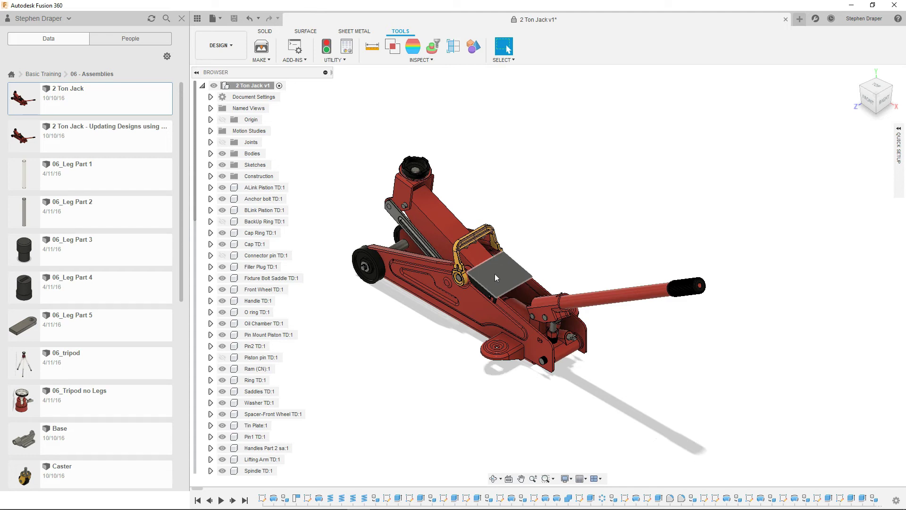
Add a Hole feature at the centre of the Tin Plate face and inspect it
click(494, 278)
click(264, 30)
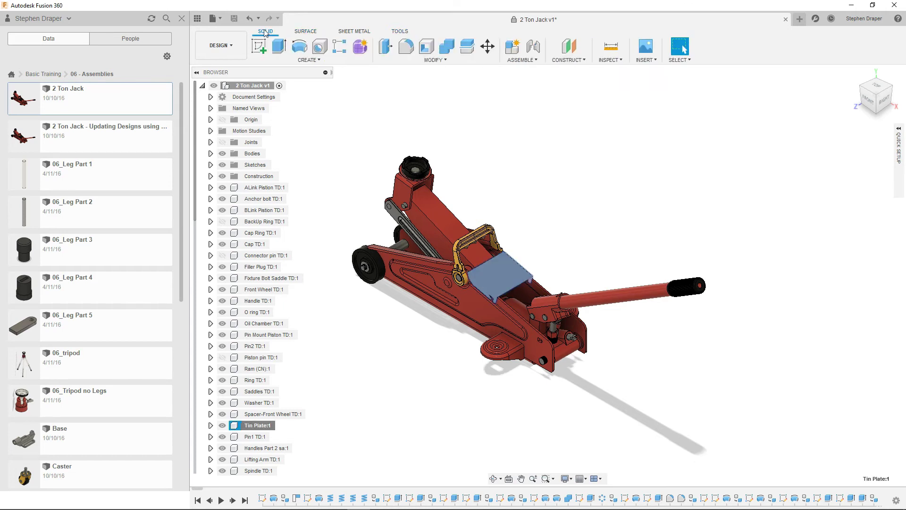
click(320, 46)
click(516, 265)
drag(519, 267, 499, 272)
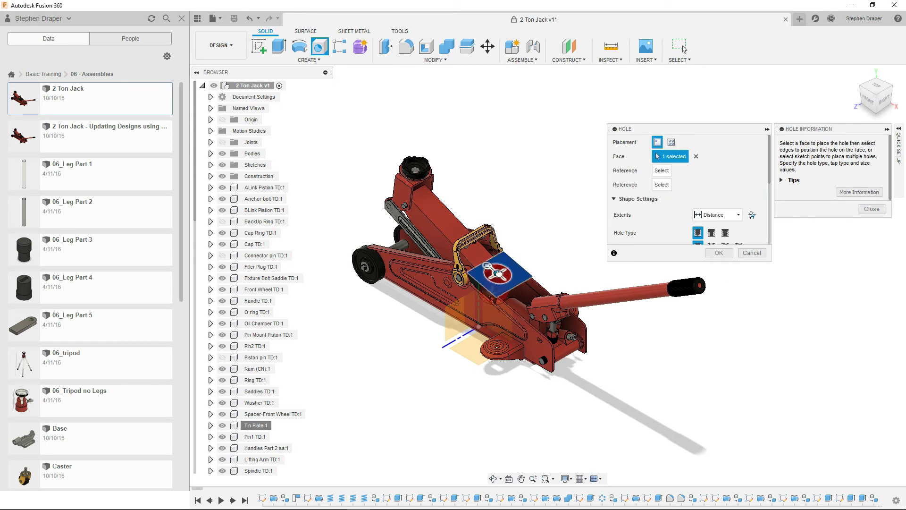
click(720, 253)
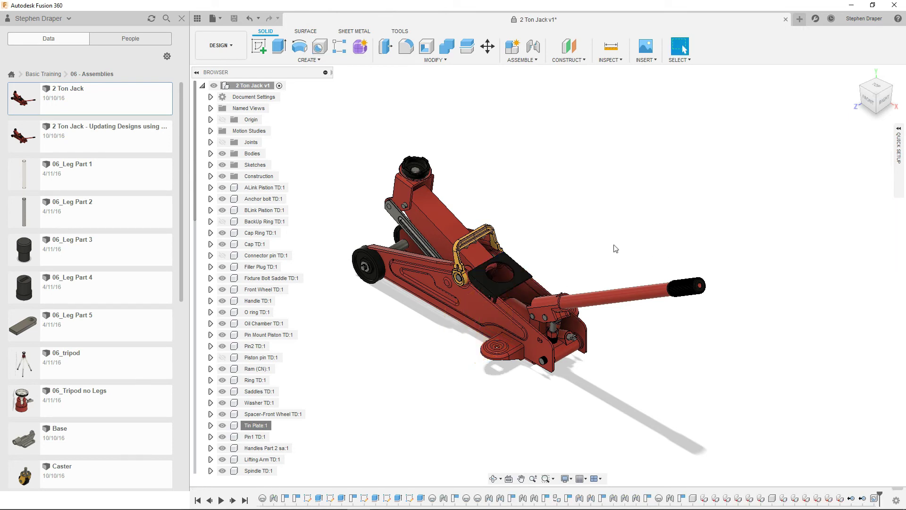
scroll(538, 249, up, 3)
scroll(533, 265, up, 3)
shift+middle_drag(532, 265, 470, 333)
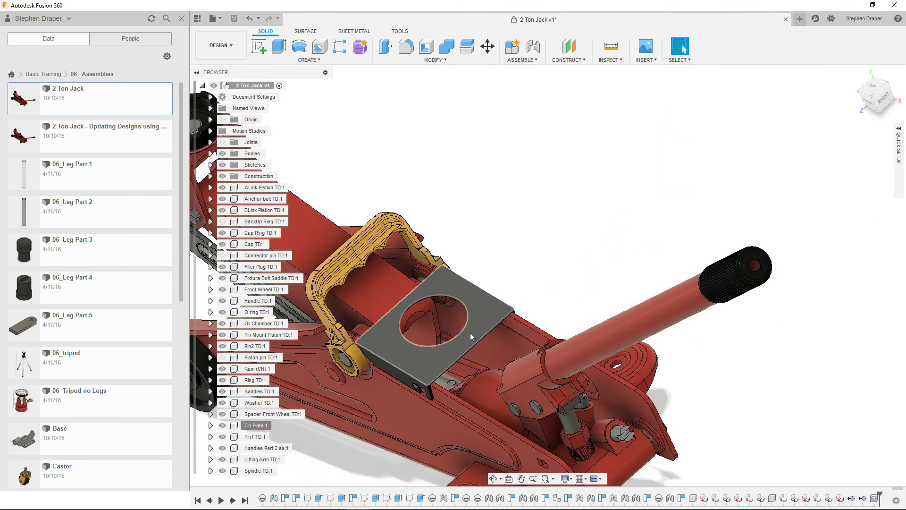
Launch the Cadasio add-in and choose to update the previously uploaded project
click(399, 30)
click(294, 60)
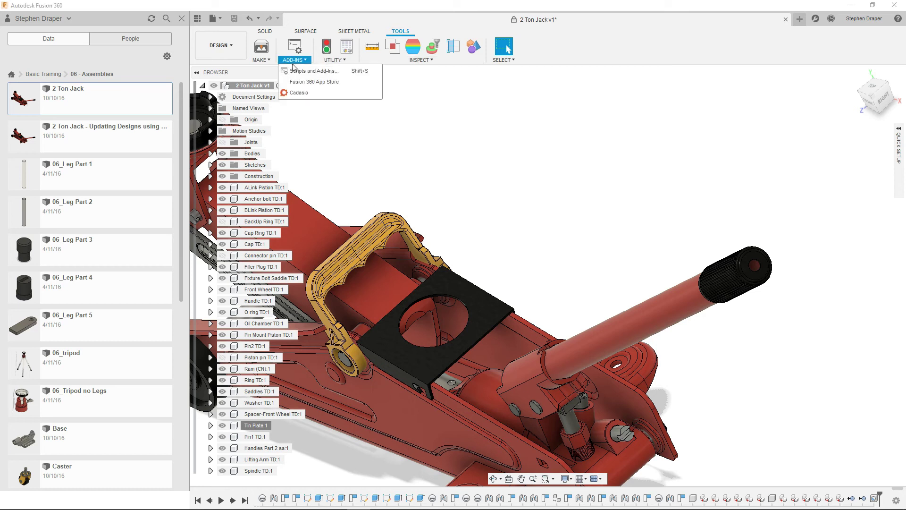
click(304, 94)
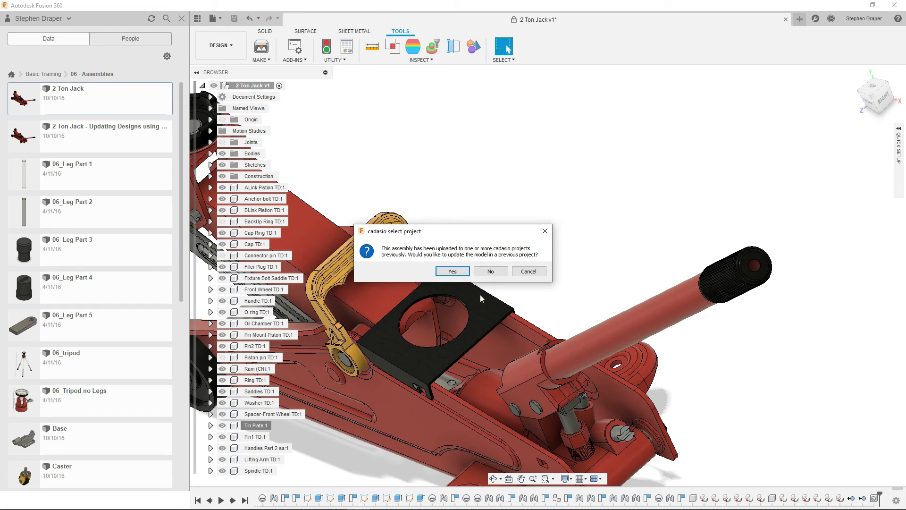
click(449, 272)
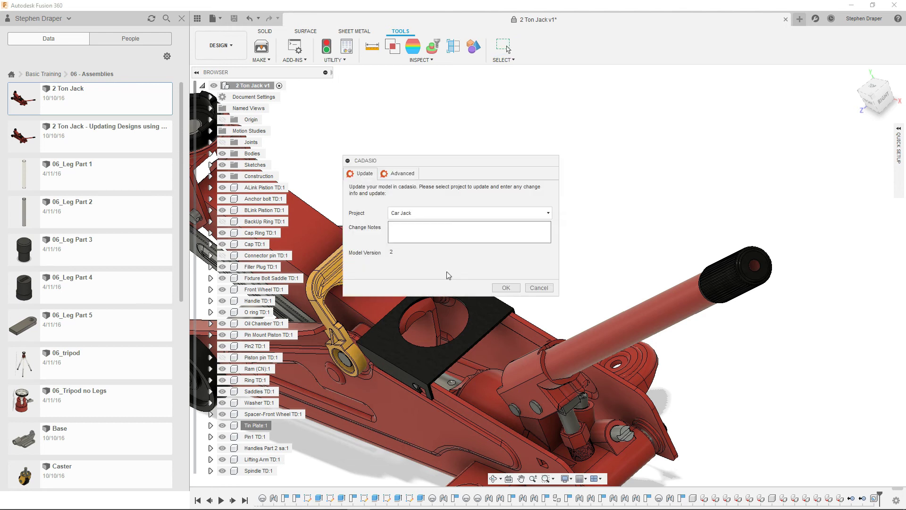
Keep Car Jack as the target project and enter change notes 'added hole'
click(446, 213)
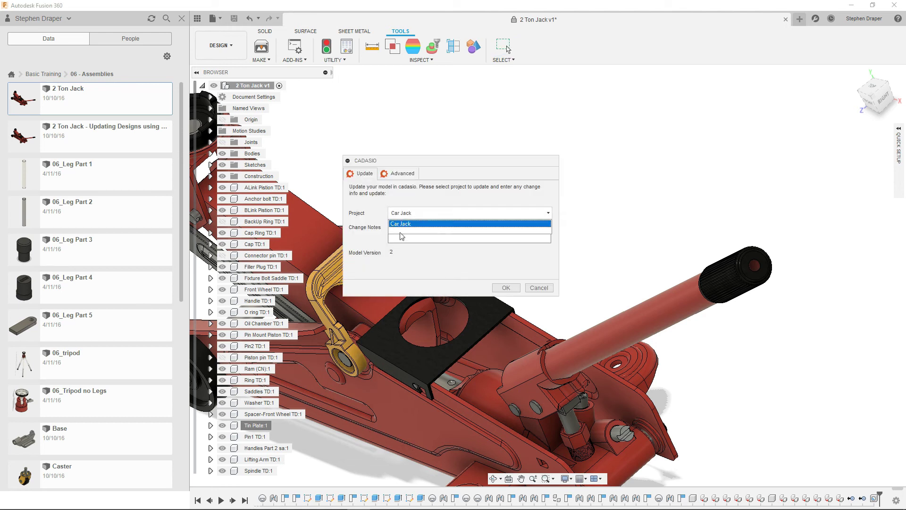
click(446, 210)
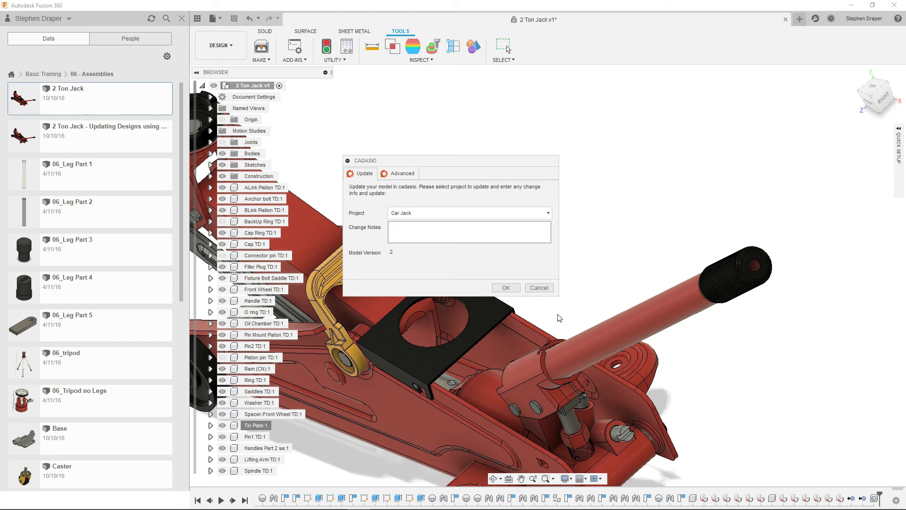
click(412, 228)
text(added hole)
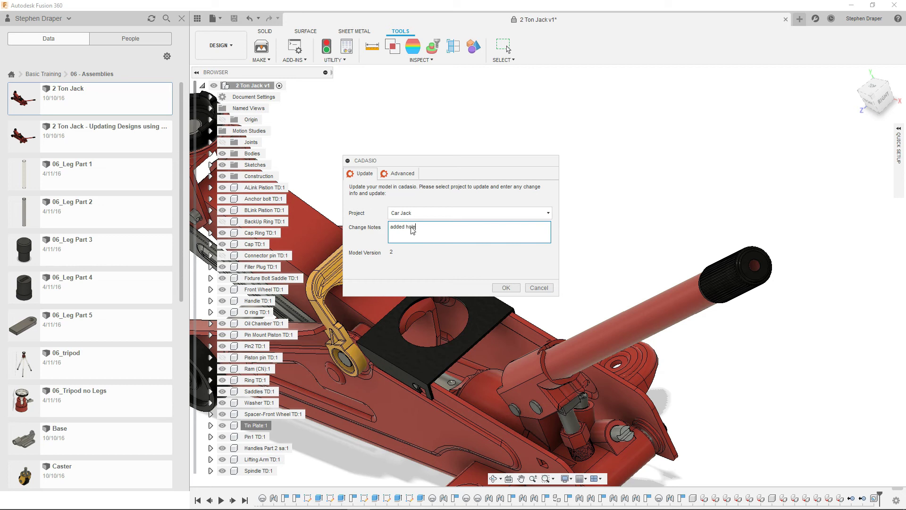
Confirm the update so version 2 with the comment 'added hole' reaches Cadasio
click(507, 288)
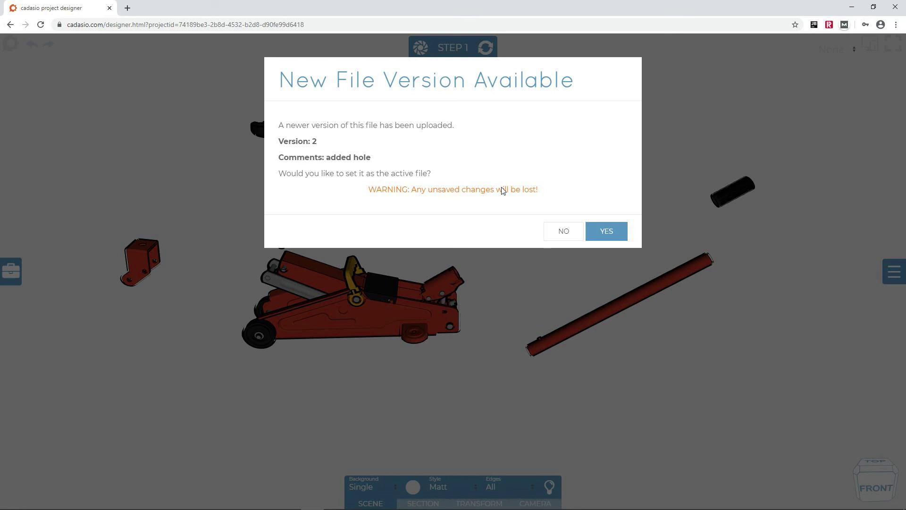
Accept version 2 as the active file and compare START with Step 1 to check the top plate's new hole
click(604, 231)
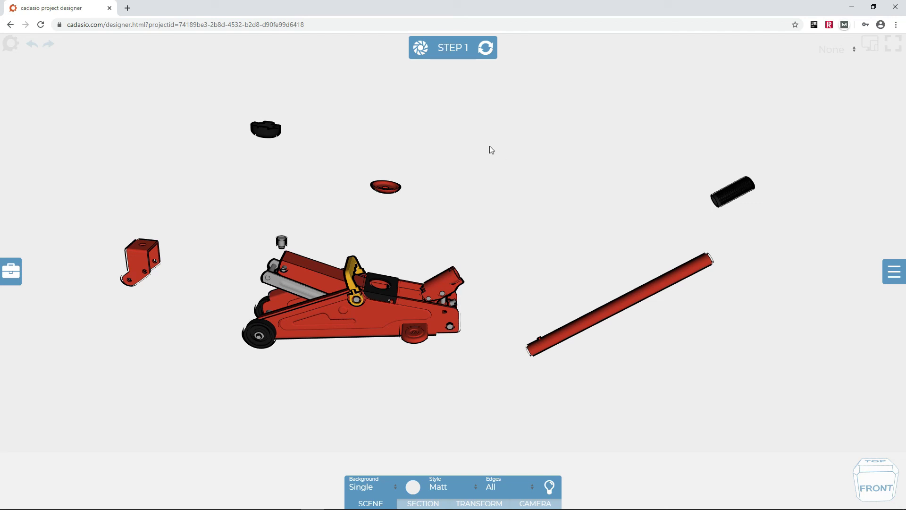
key(Left)
key(Right)
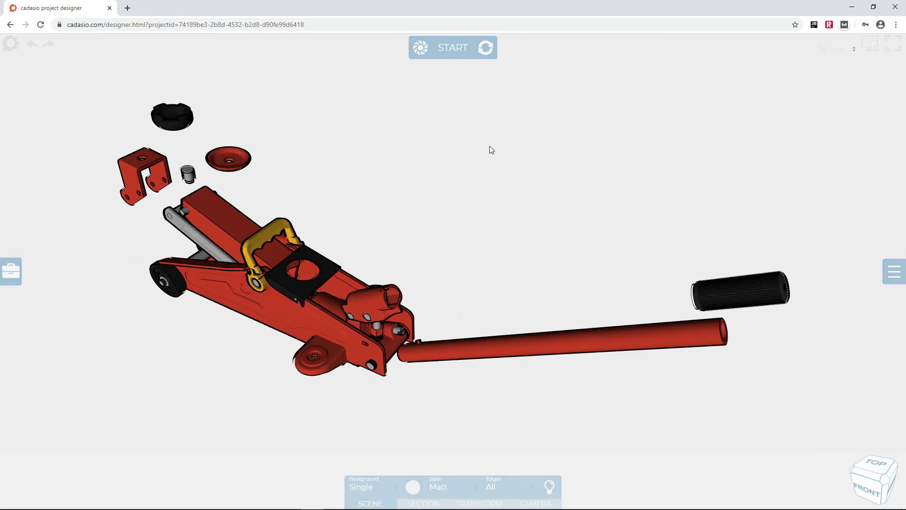
key(Left)
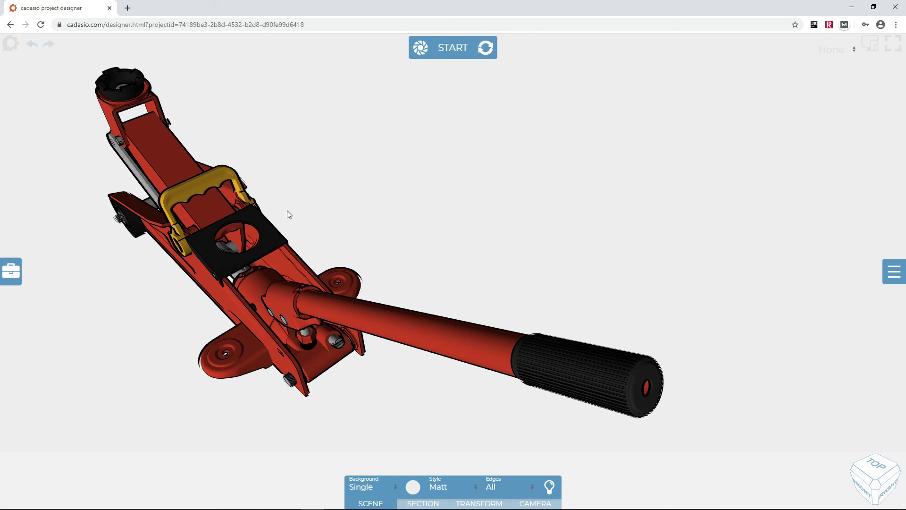
key(Right)
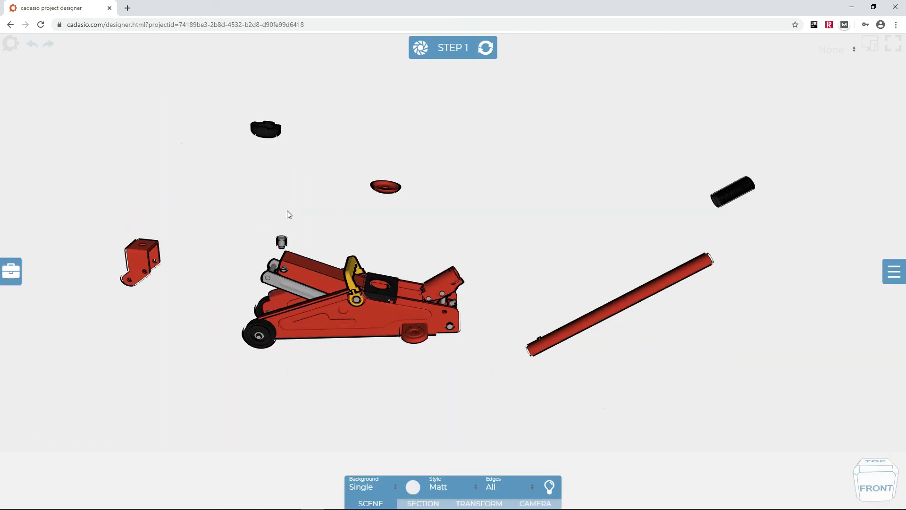